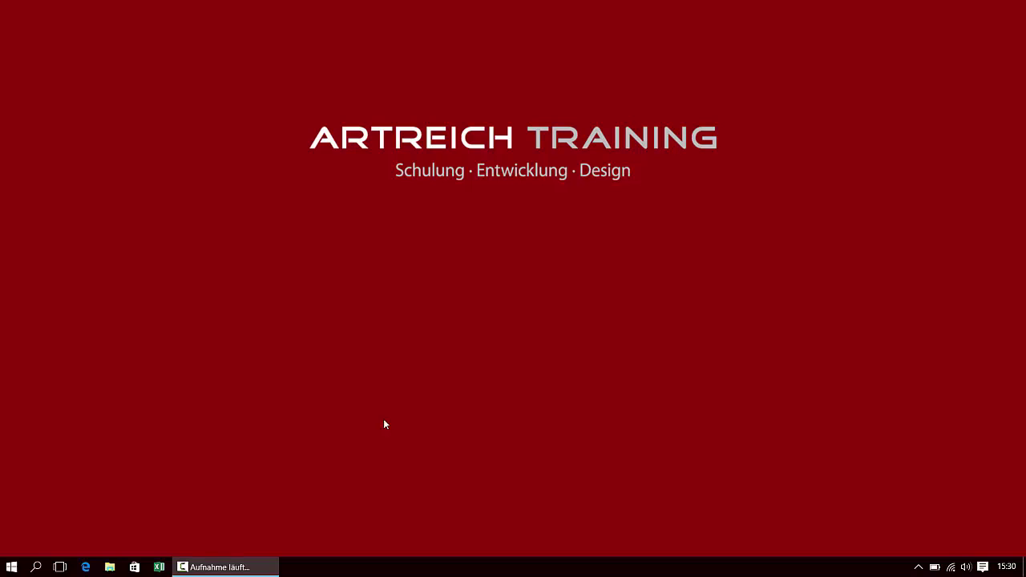
- Launch Excel and create a blank workbook (Mappe1), selecting a cell on Tabelle1
{"action": "left_click", "coordinate": [160, 567]}
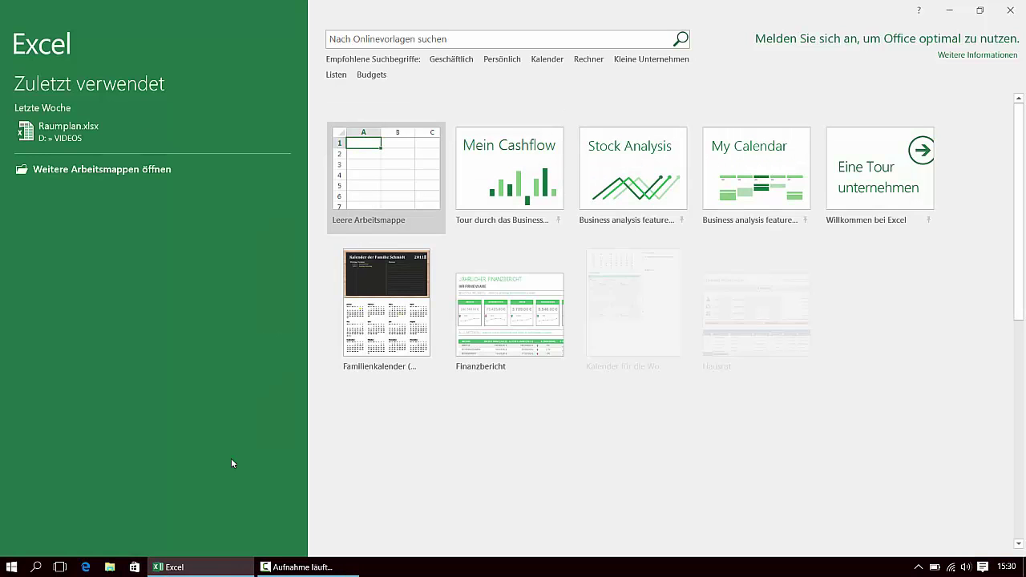
{"action": "left_click", "coordinate": [379, 199]}
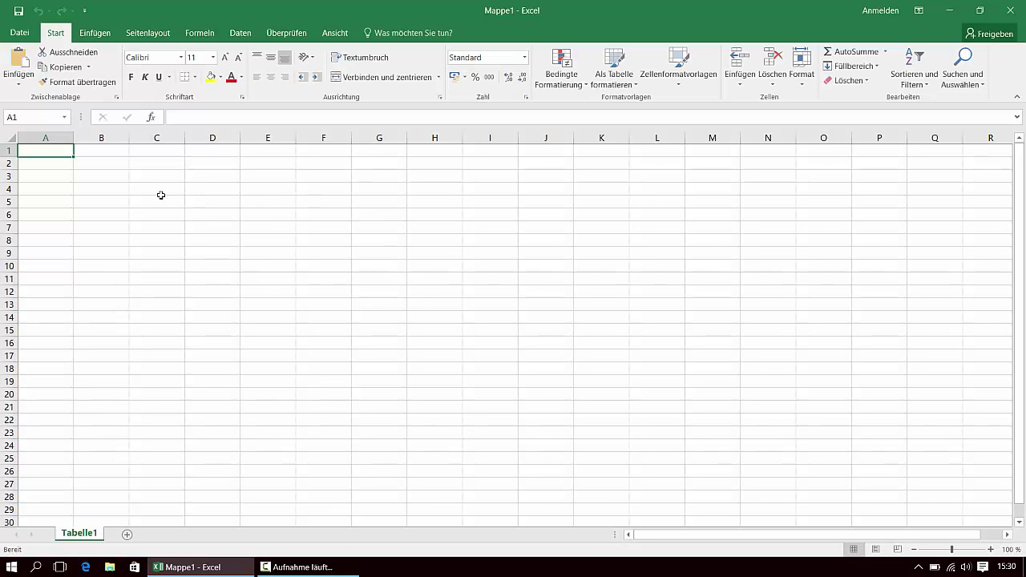
{"action": "left_click", "coordinate": [156, 187]}
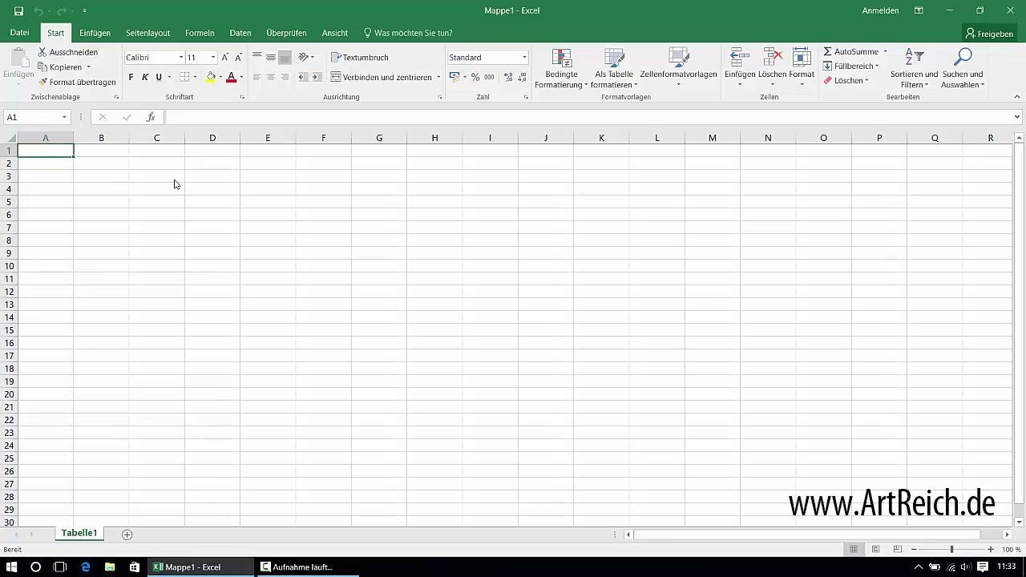
- Enter 'Ich bin ein langer Beispieltext' in cell C3
{"action": "left_click", "coordinate": [165, 179]}
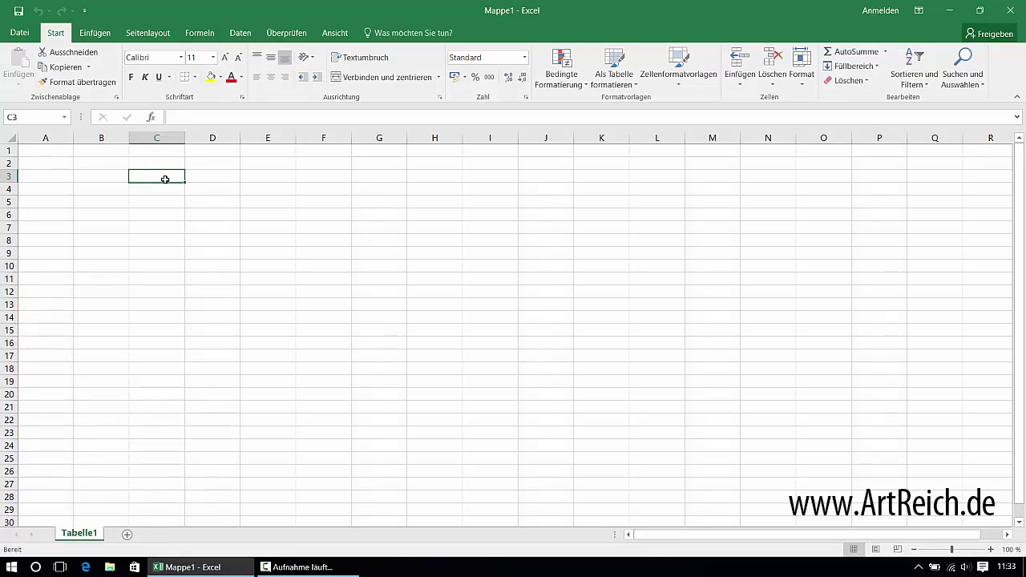
{"action": "type", "text": "Ich"}
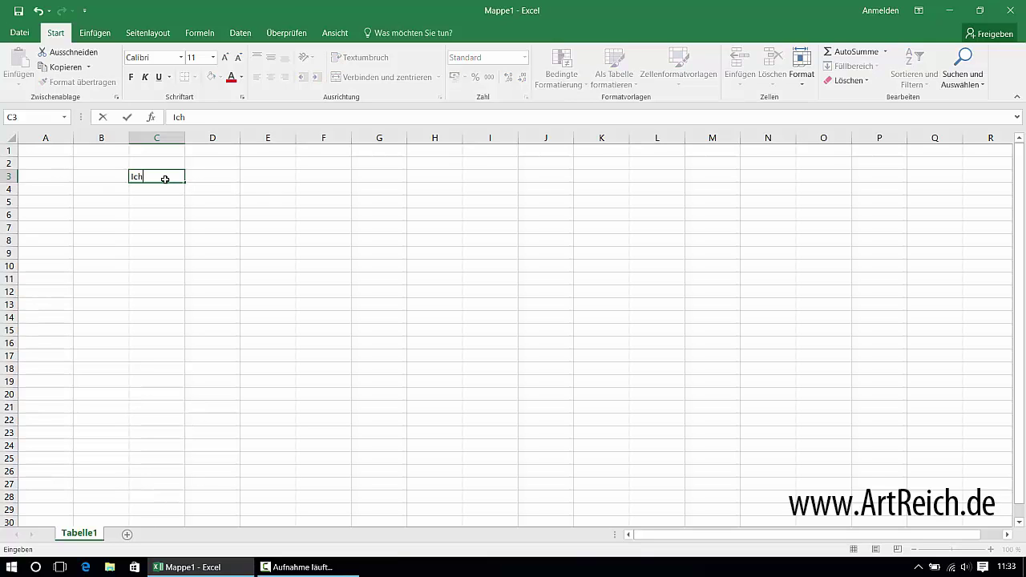
{"action": "type", "text": " bin ein la"}
{"action": "type", "text": "nger Beispie"}
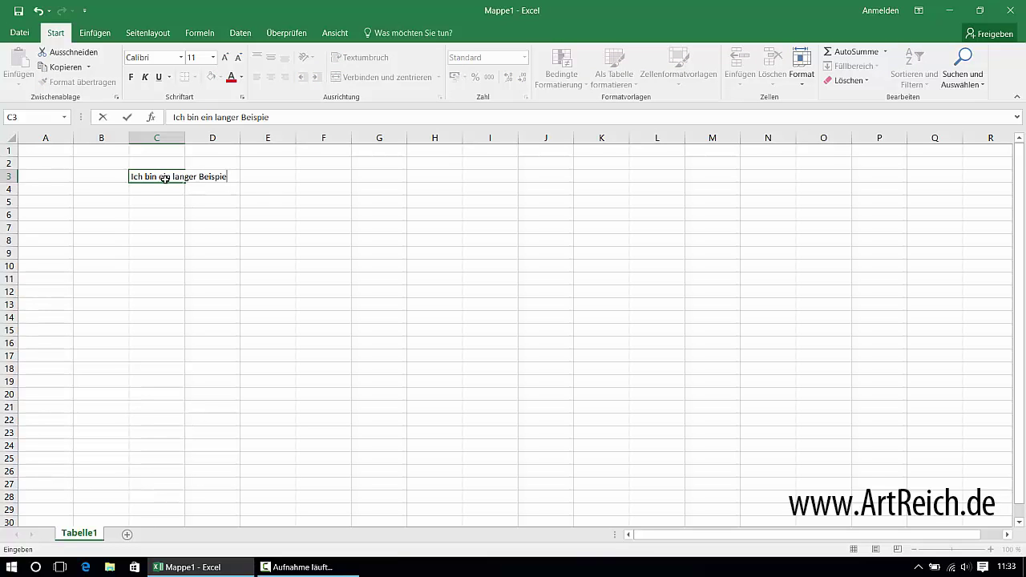
{"action": "type", "text": "le"}
{"action": "key", "text": "BackSpace"}
{"action": "key", "text": "BackSpace"}
{"action": "type", "text": "text"}
{"action": "key", "text": "Return"}
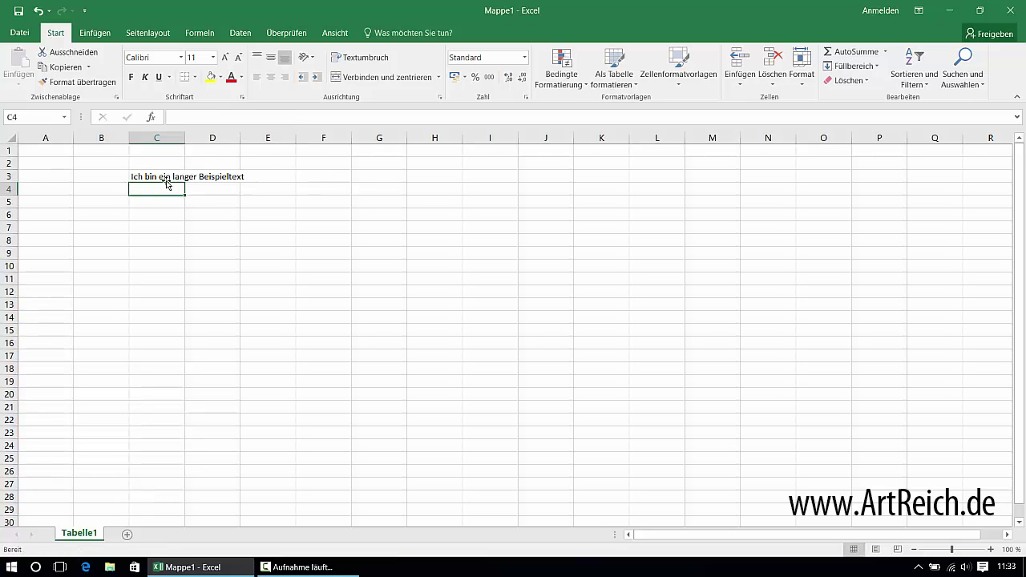
- Select D3 and check the sheet in print preview before returning to it
{"action": "left_click", "coordinate": [168, 177]}
{"action": "left_click", "coordinate": [205, 177]}
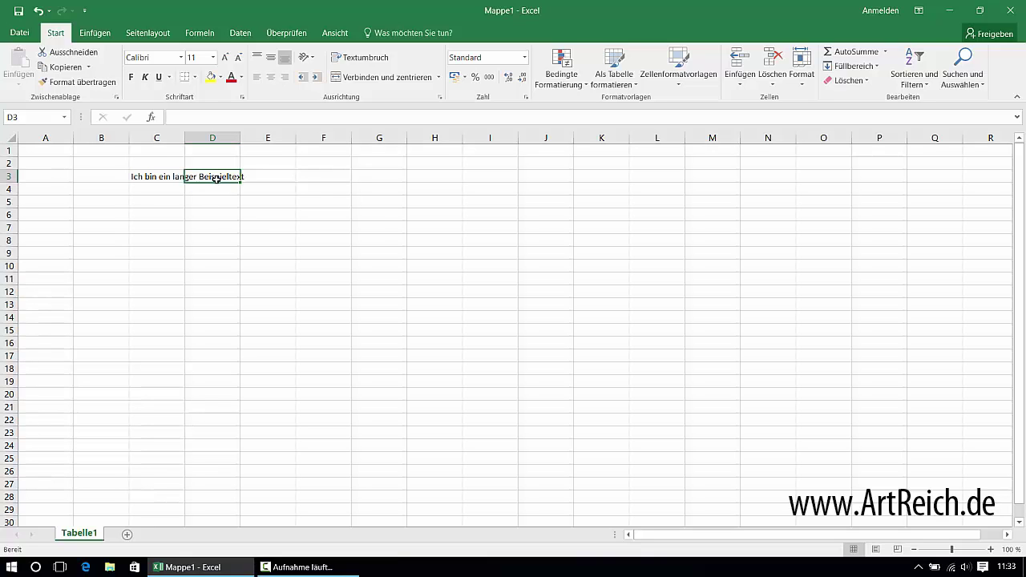
{"action": "left_click", "coordinate": [22, 36]}
{"action": "left_click", "coordinate": [31, 195]}
{"action": "left_click", "coordinate": [24, 29]}
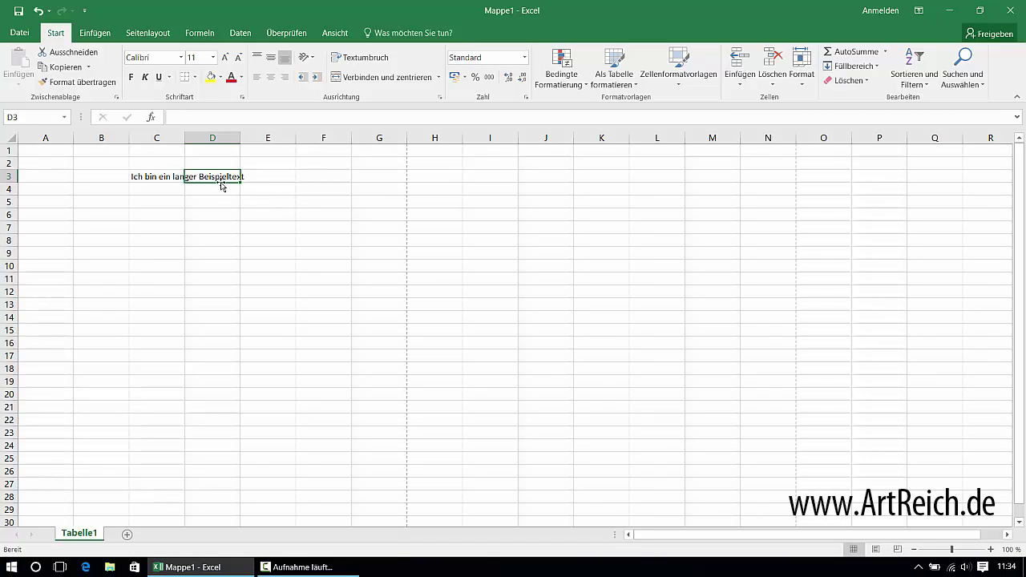
- Enter 500 in D3 so C3's sentence is cut off, then reselect C3
{"action": "type", "text": "500"}
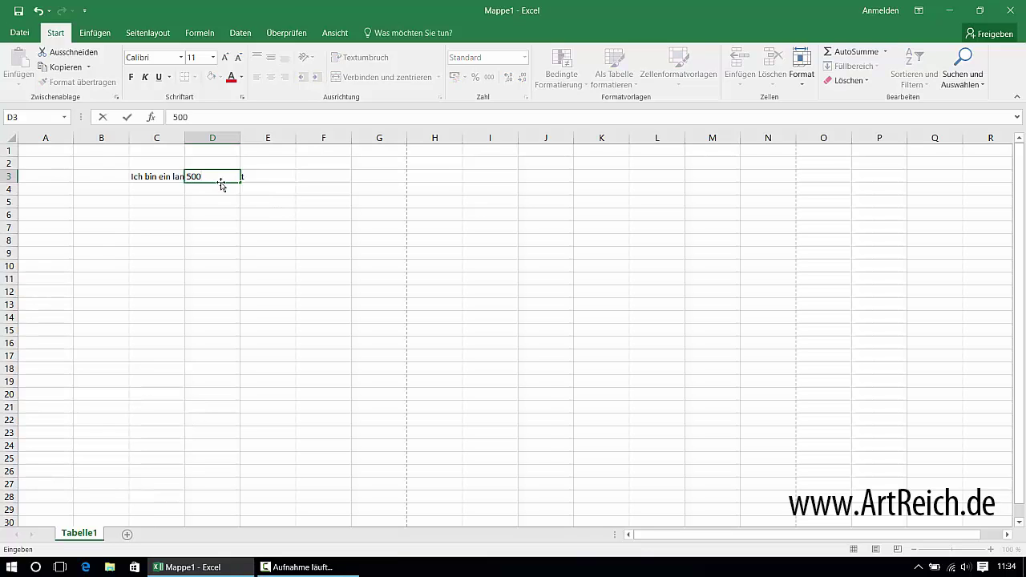
{"action": "key", "text": "Return"}
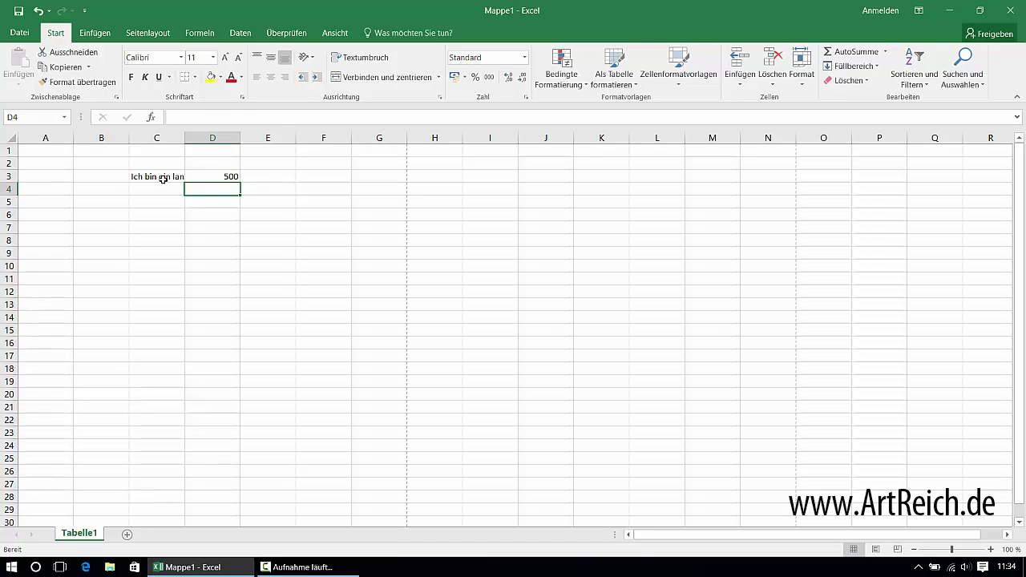
{"action": "left_click", "coordinate": [162, 179]}
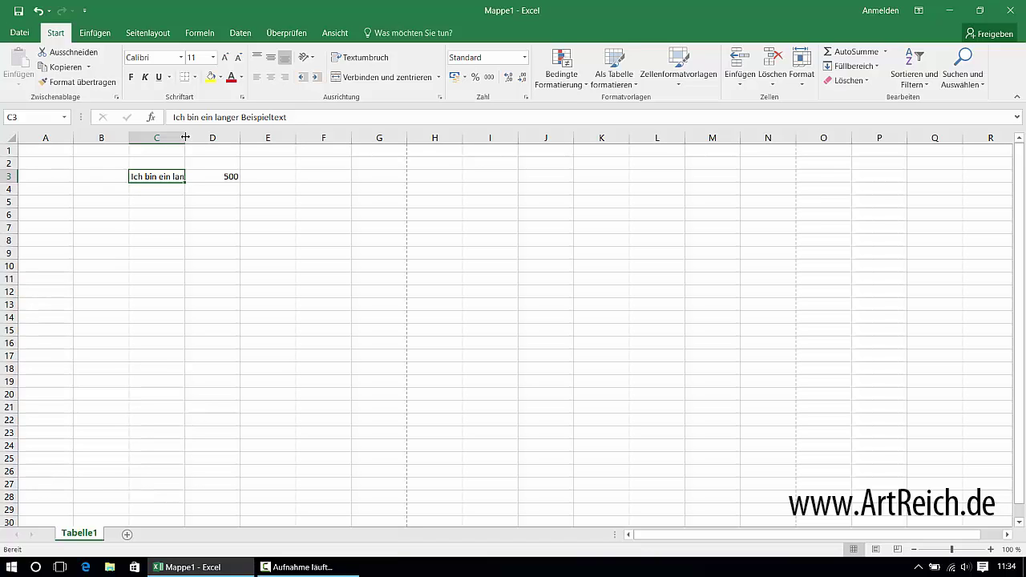
- Widen column C, auto-fit it to the C3 text, then narrow it so the text is cut off
{"action": "left_click_drag", "start_coordinate": [185, 138], "coordinate": [279, 138]}
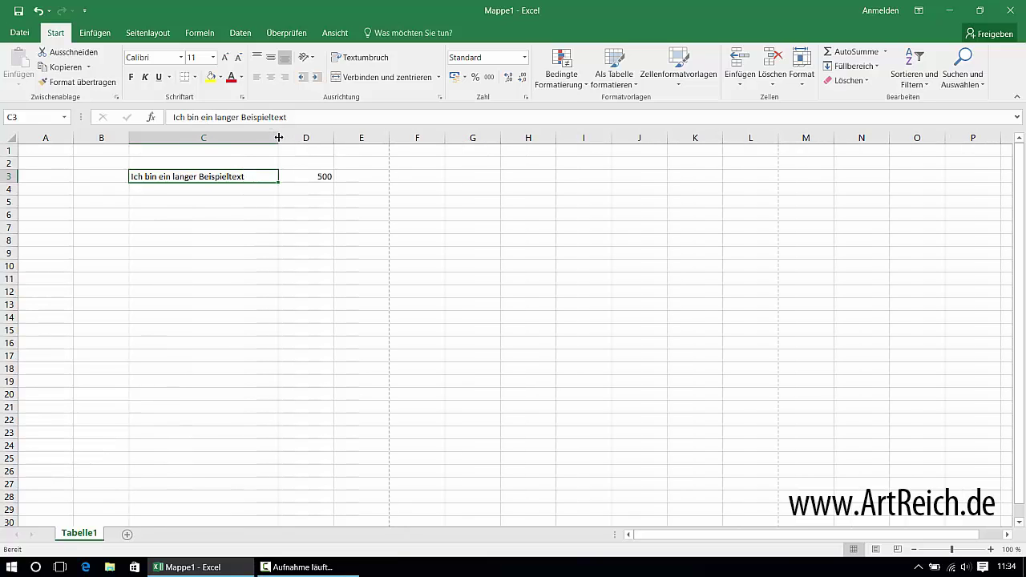
{"action": "left_click_drag", "start_coordinate": [279, 138], "coordinate": [193, 148]}
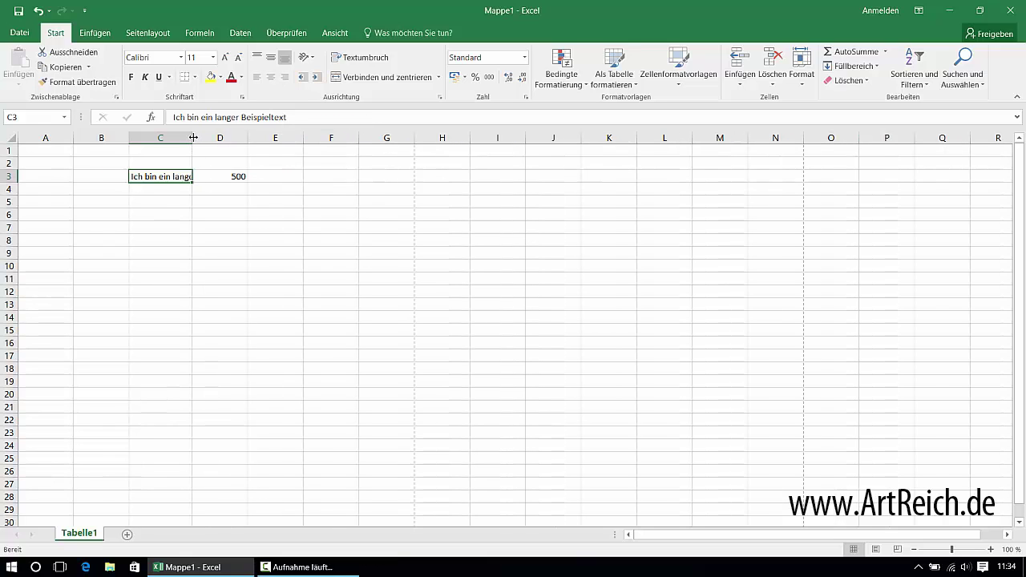
{"action": "double_click", "coordinate": [193, 138]}
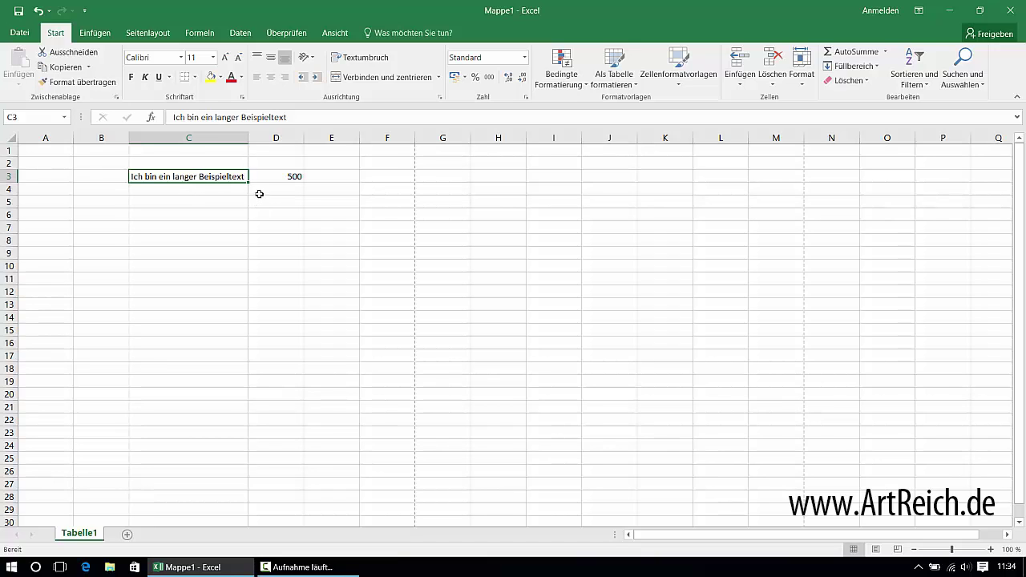
{"action": "left_click_drag", "start_coordinate": [248, 142], "coordinate": [196, 140]}
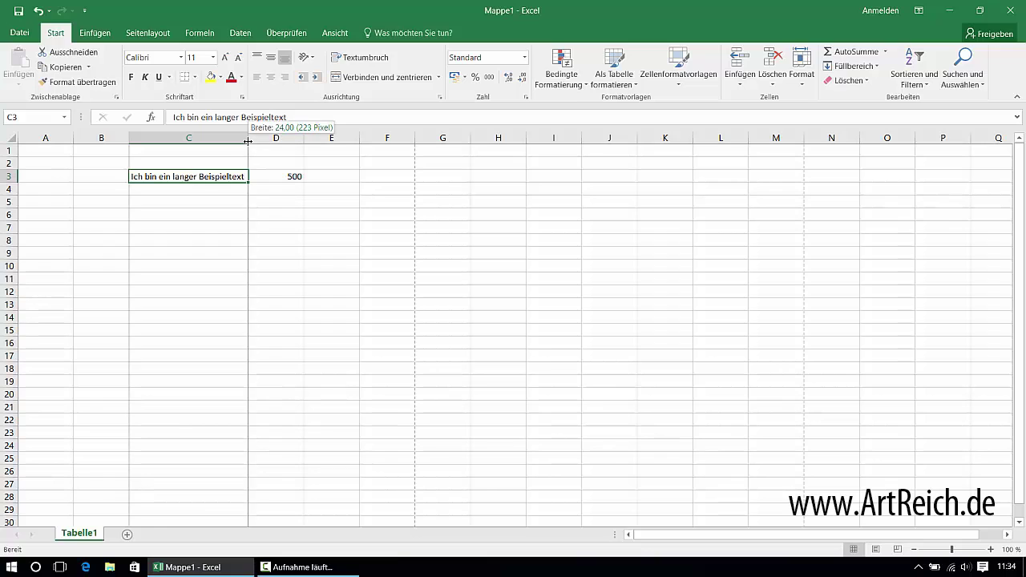
{"action": "double_click", "coordinate": [196, 139]}
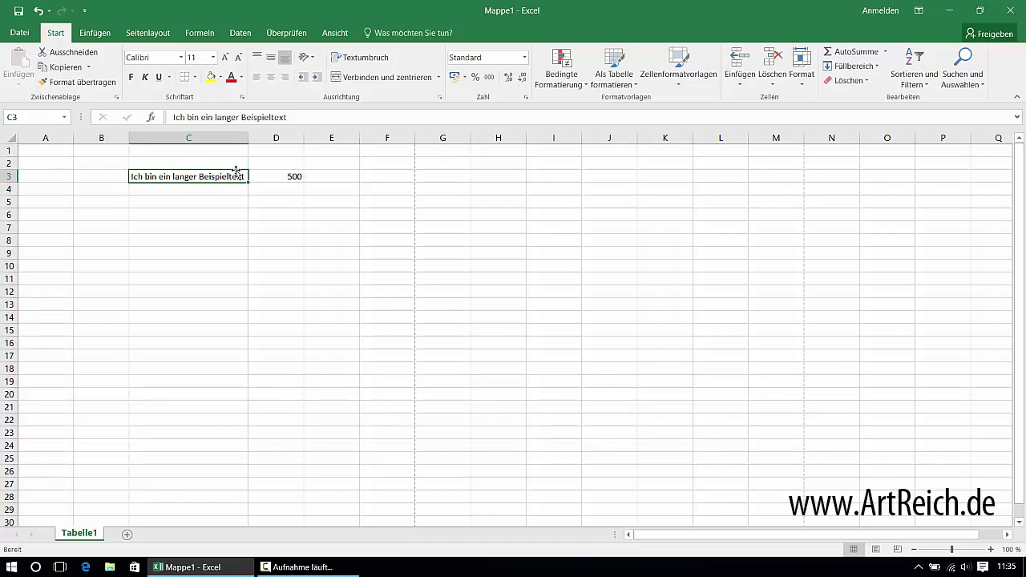
{"action": "left_click_drag", "start_coordinate": [248, 138], "coordinate": [201, 138]}
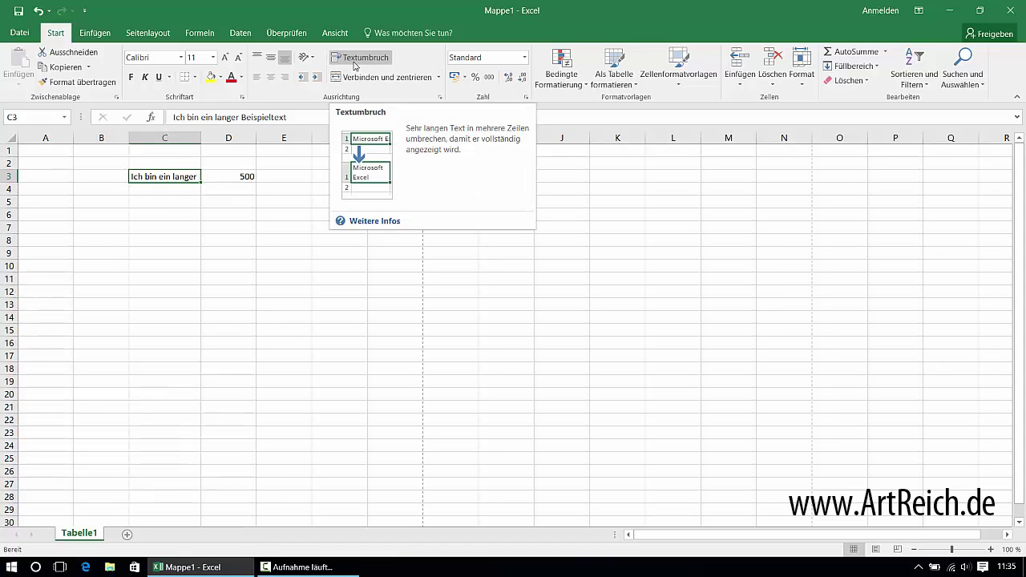
- Nudge column C's width and toggle Textumbruch on C3, leaving it unwrapped on one line
{"action": "left_click", "coordinate": [353, 65]}
{"action": "mouse_move", "coordinate": [210, 141]}
{"action": "left_mouse_down"}
{"action": "mouse_move", "coordinate": [260, 141]}
{"action": "mouse_move", "coordinate": [193, 140]}
{"action": "mouse_move", "coordinate": [206, 141]}
{"action": "left_mouse_up"}
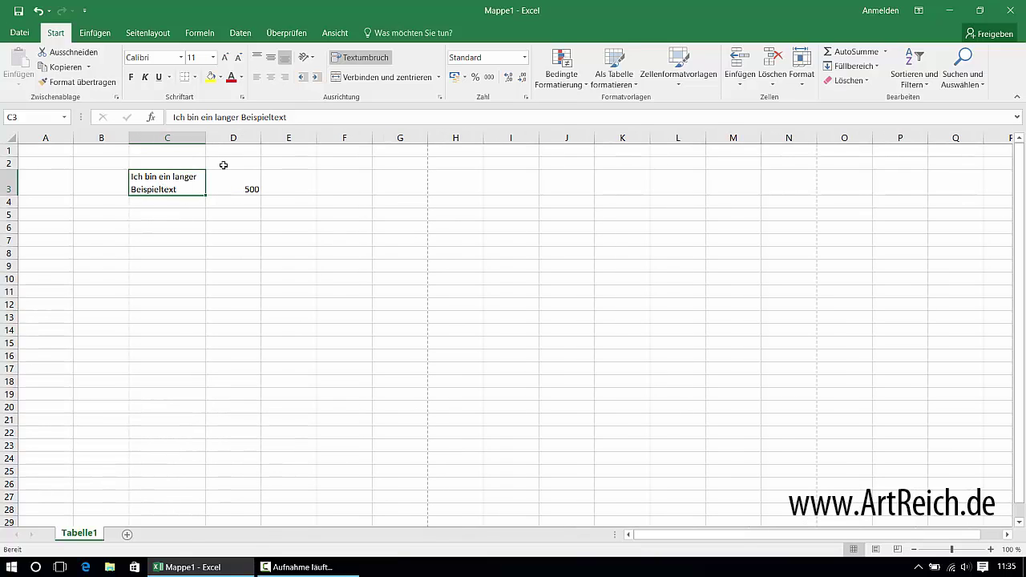
{"action": "left_click", "coordinate": [376, 60]}
{"action": "left_click", "coordinate": [376, 61]}
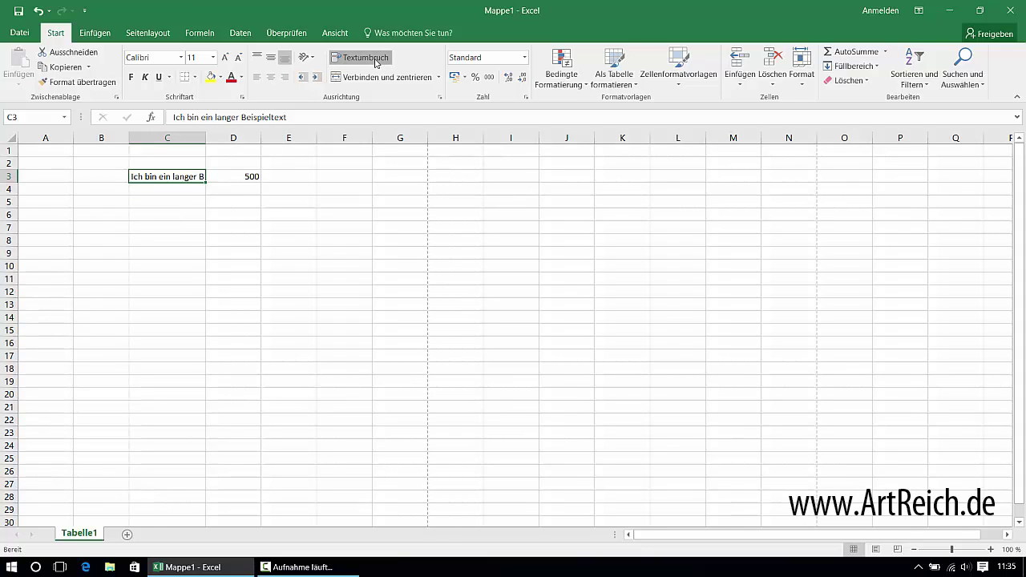
{"action": "left_click", "coordinate": [376, 61]}
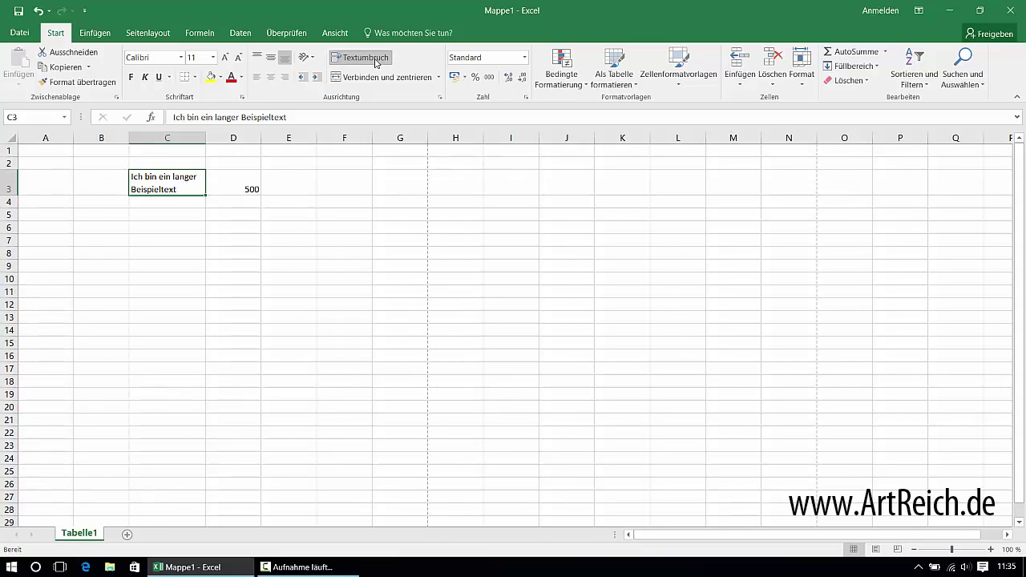
{"action": "left_click", "coordinate": [360, 61]}
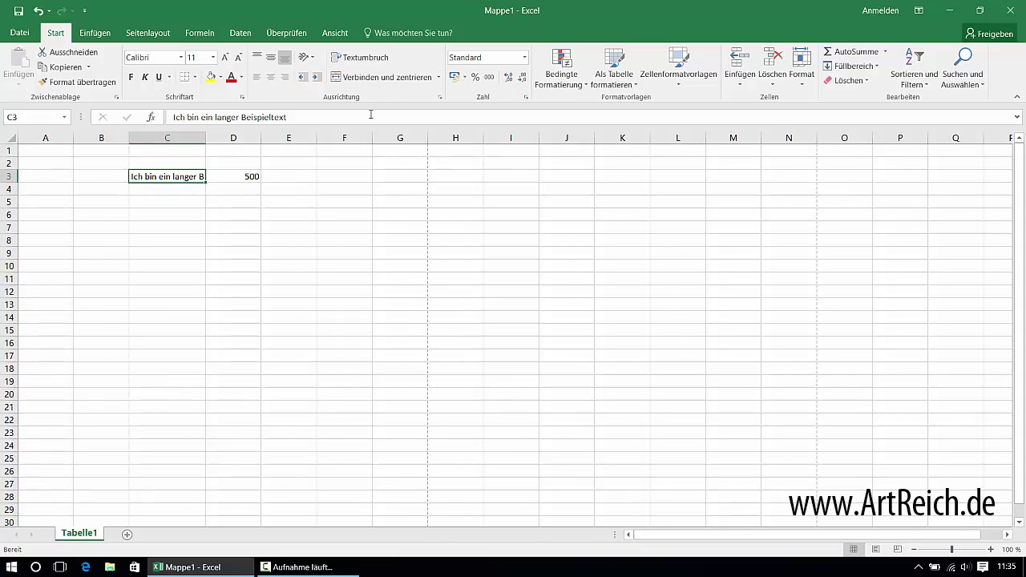
{"action": "left_click", "coordinate": [358, 66]}
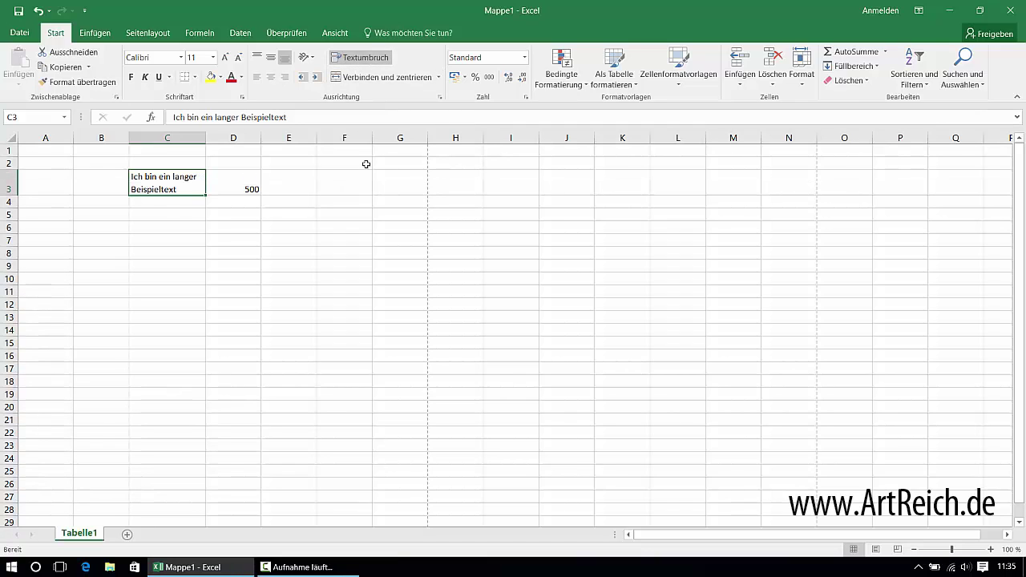
{"action": "left_click", "coordinate": [361, 64]}
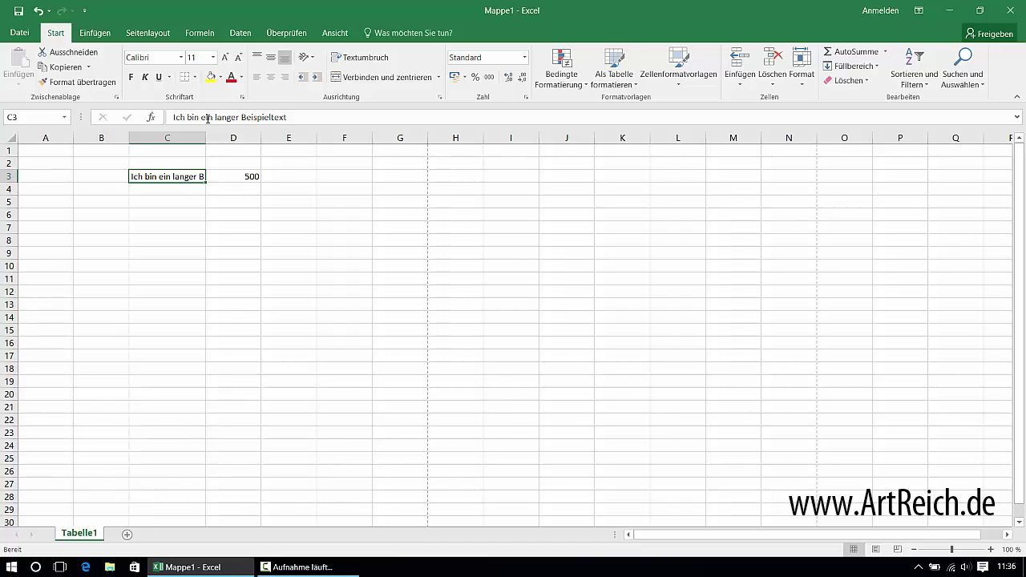
{"action": "left_click", "coordinate": [213, 58]}
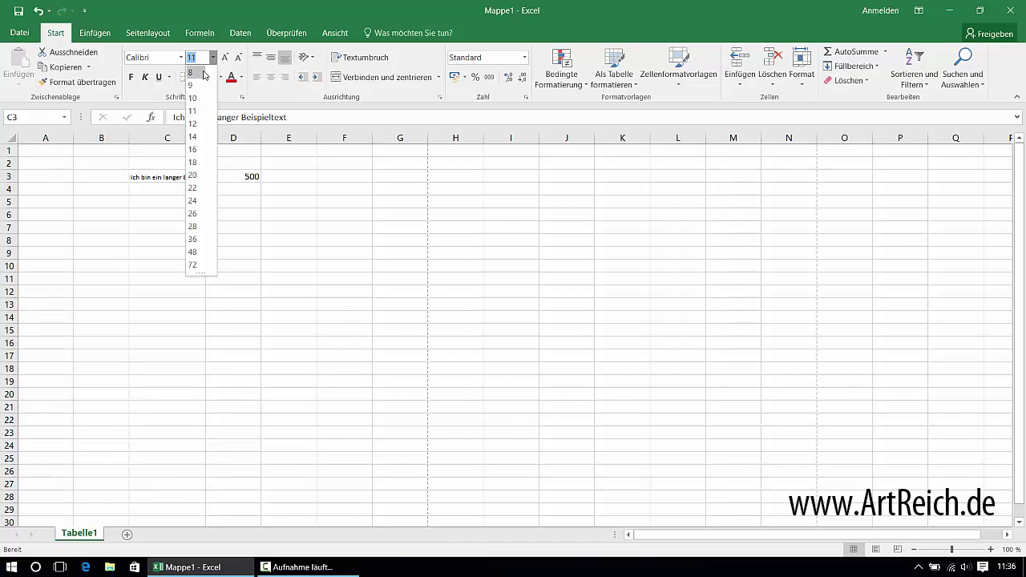
- Set C3's font size to 8, step it up to 14, then down to 10
{"action": "left_click", "coordinate": [193, 72]}
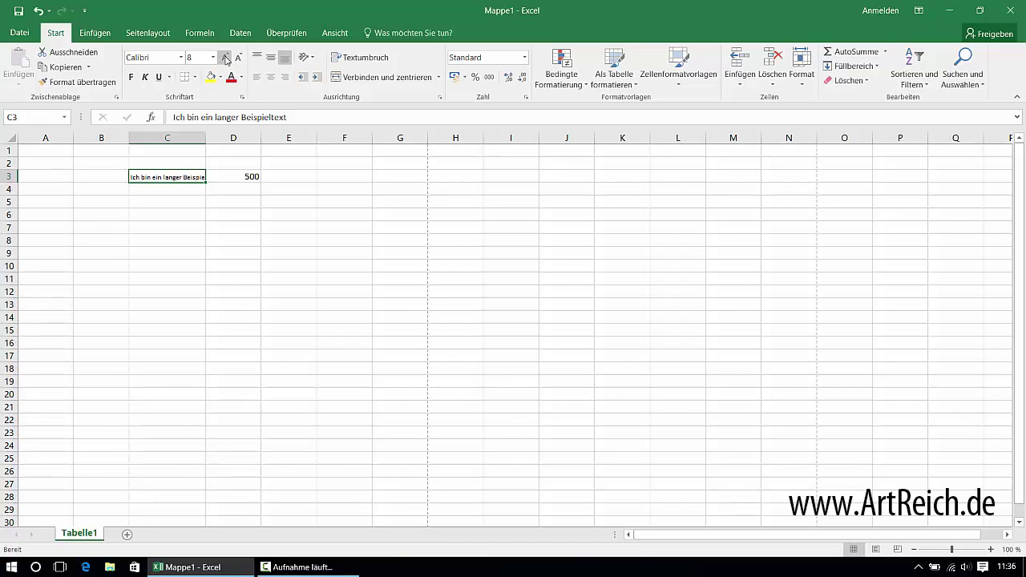
{"action": "left_click", "coordinate": [226, 59]}
{"action": "left_click", "coordinate": [227, 59]}
{"action": "left_click", "coordinate": [226, 59]}
{"action": "left_click", "coordinate": [226, 60]}
{"action": "left_click", "coordinate": [228, 60]}
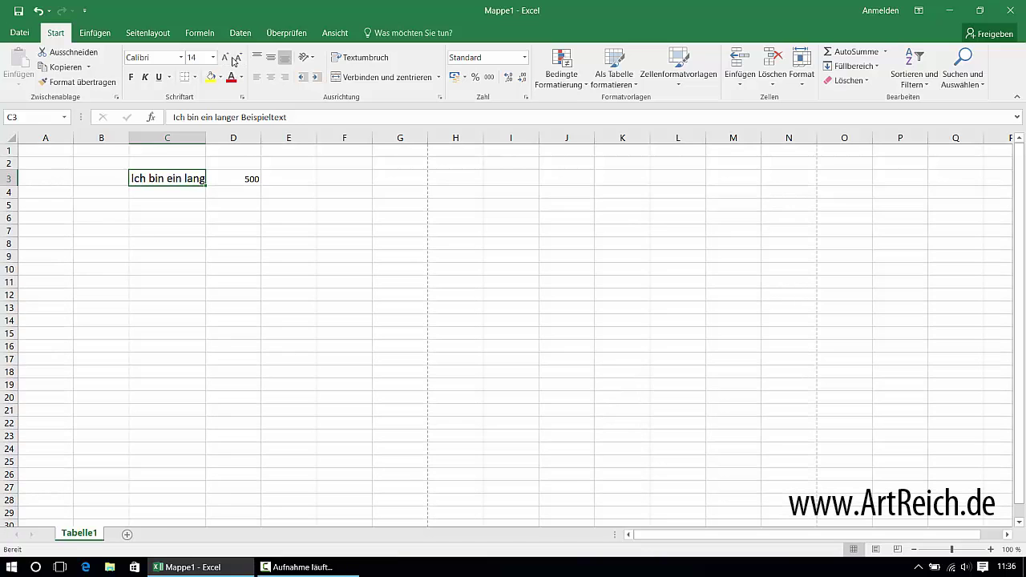
{"action": "left_click", "coordinate": [237, 60]}
{"action": "left_click", "coordinate": [236, 59]}
{"action": "left_click", "coordinate": [236, 59]}
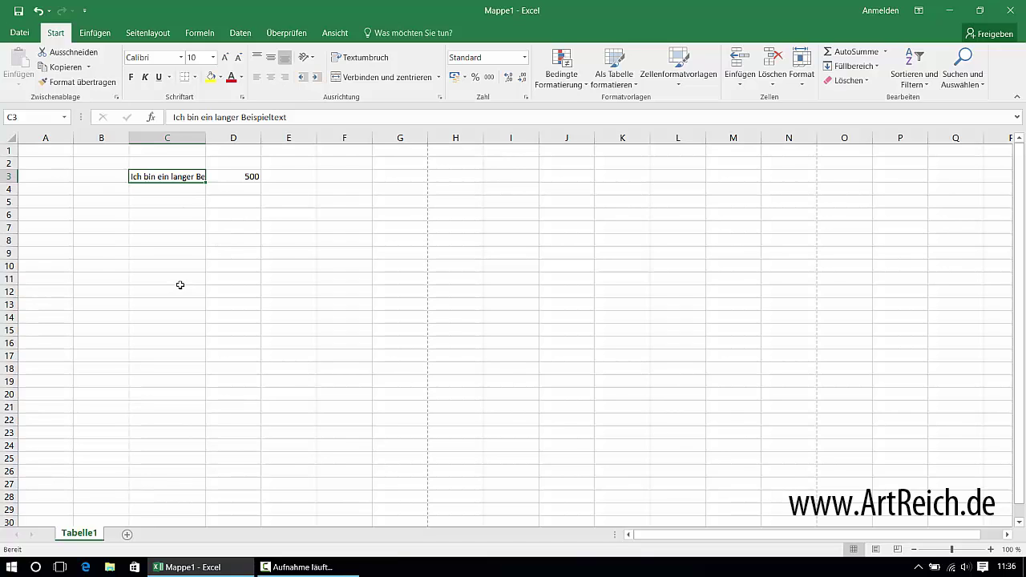
- Turn on An Zellgröße anpassen for C3 in the Ausrichtung settings of Format Cells
{"action": "right_click", "coordinate": [173, 176]}
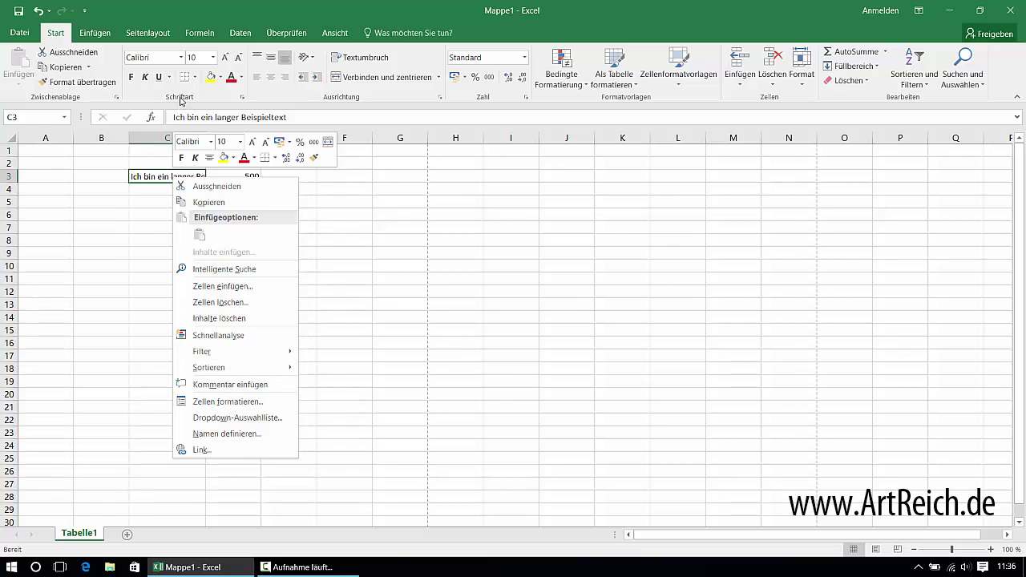
{"action": "left_click", "coordinate": [182, 101]}
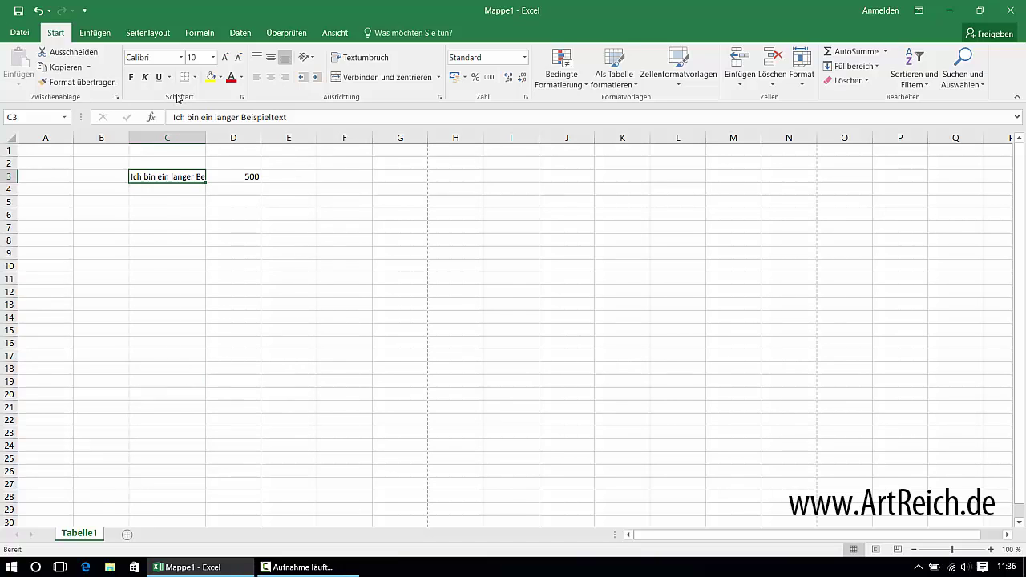
{"action": "left_click", "coordinate": [244, 98]}
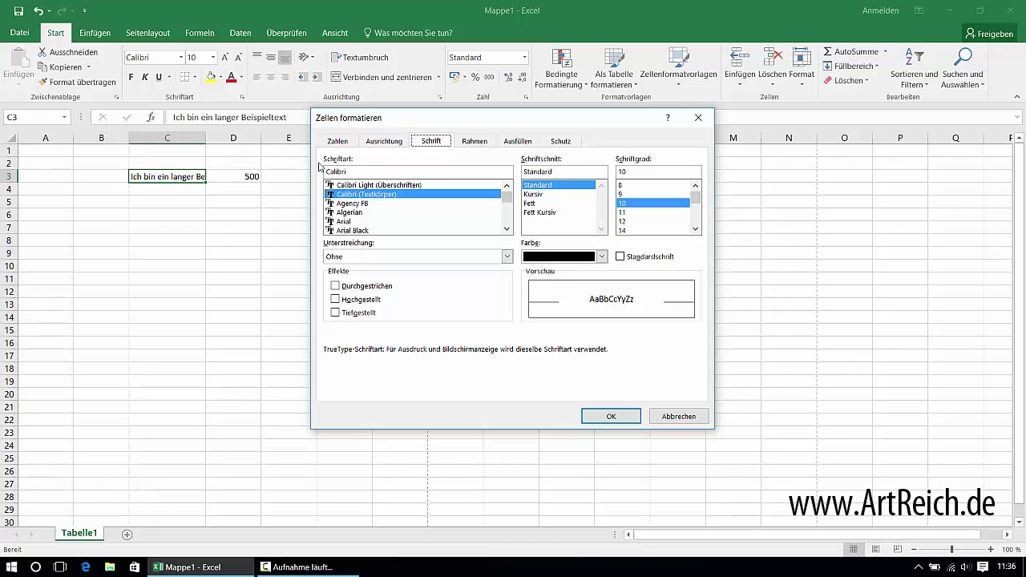
{"action": "left_click", "coordinate": [385, 142]}
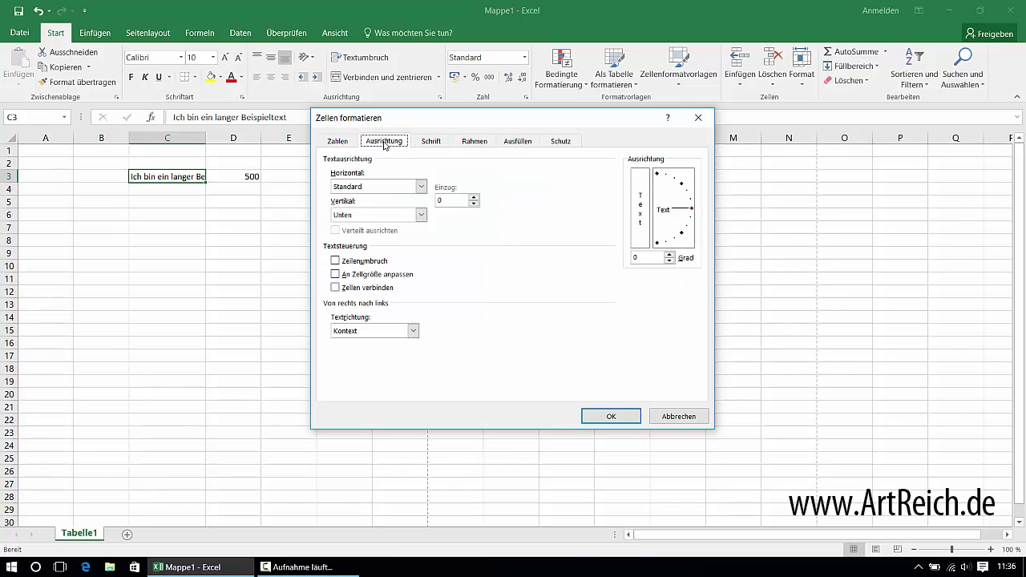
{"action": "left_click", "coordinate": [414, 143]}
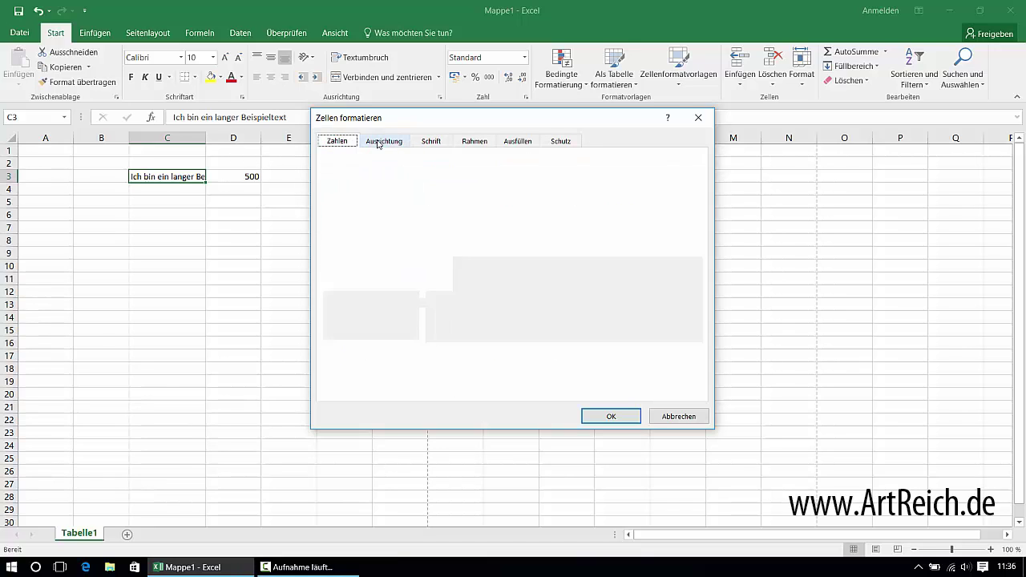
{"action": "left_click", "coordinate": [385, 145]}
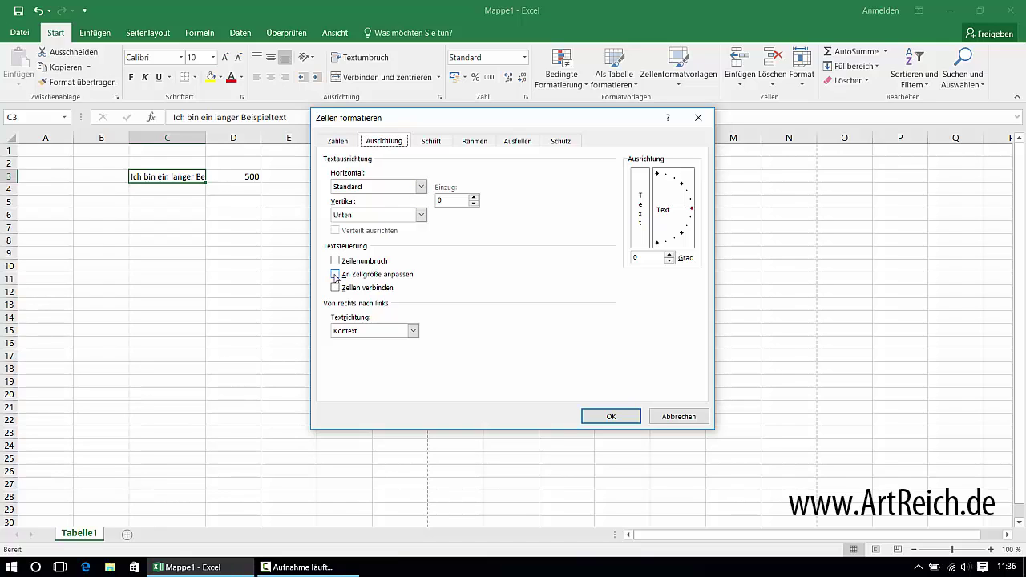
{"action": "left_click", "coordinate": [336, 274]}
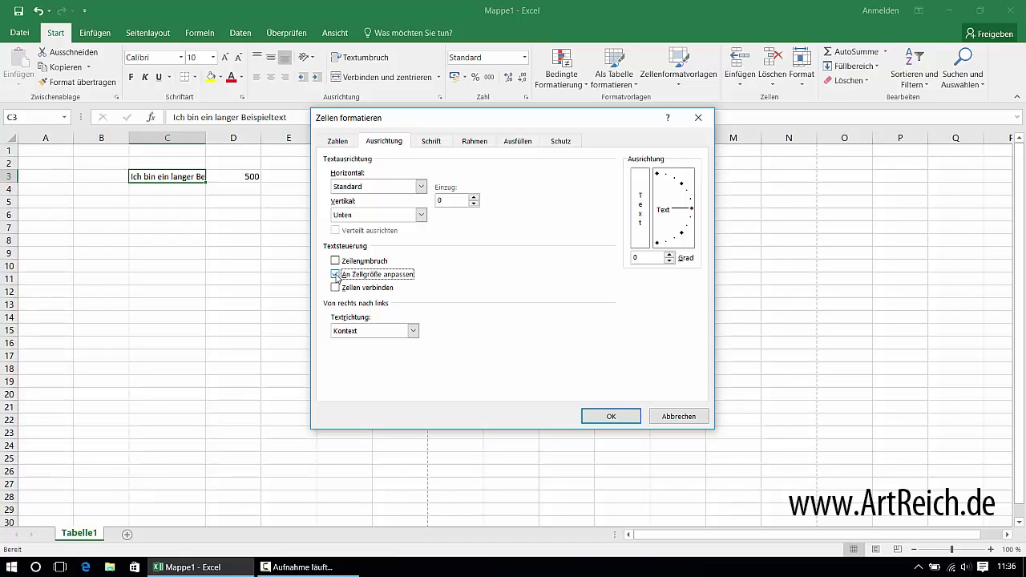
{"action": "left_click", "coordinate": [611, 416]}
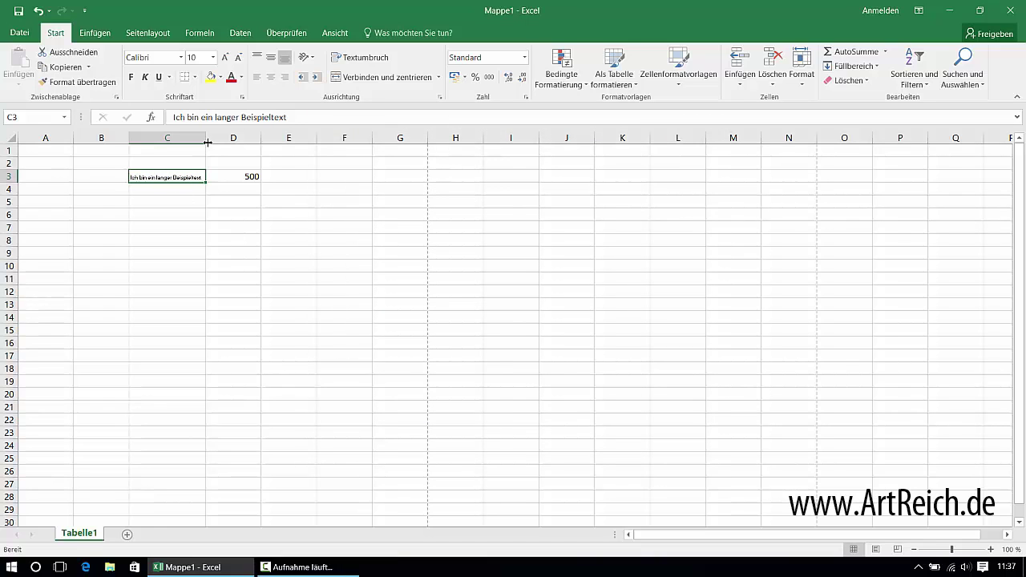
- Widen column C, set C3 to font size 12, then auto-fit and narrow column C
{"action": "left_click_drag", "start_coordinate": [207, 139], "coordinate": [264, 136]}
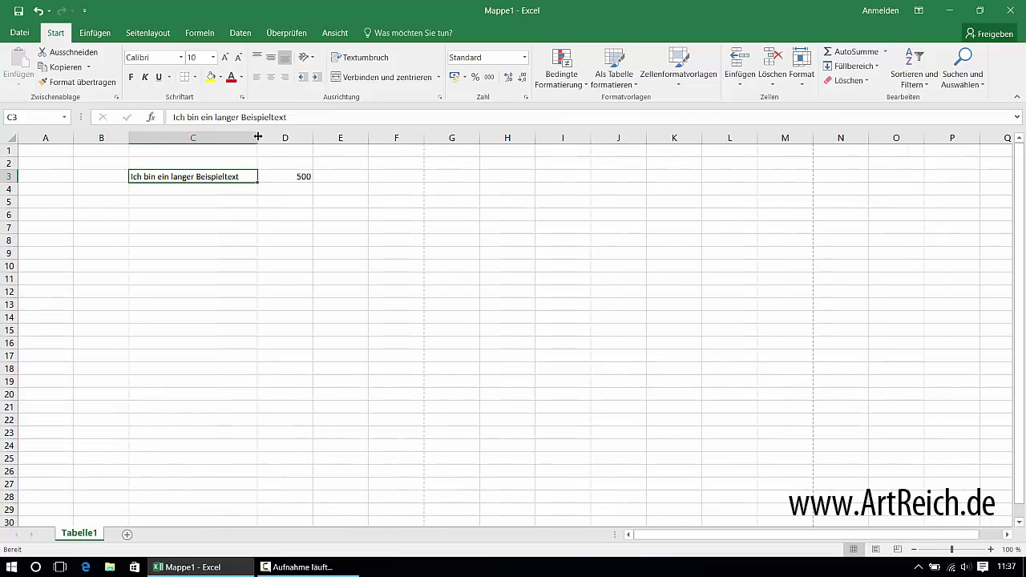
{"action": "left_click_drag", "start_coordinate": [264, 136], "coordinate": [332, 138]}
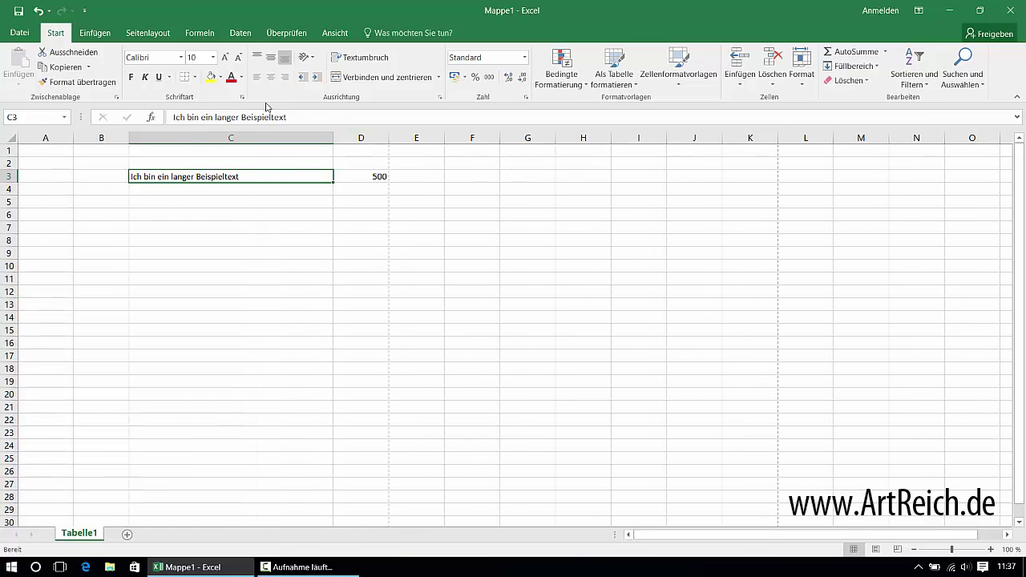
{"action": "left_click", "coordinate": [213, 57]}
{"action": "left_click", "coordinate": [194, 123]}
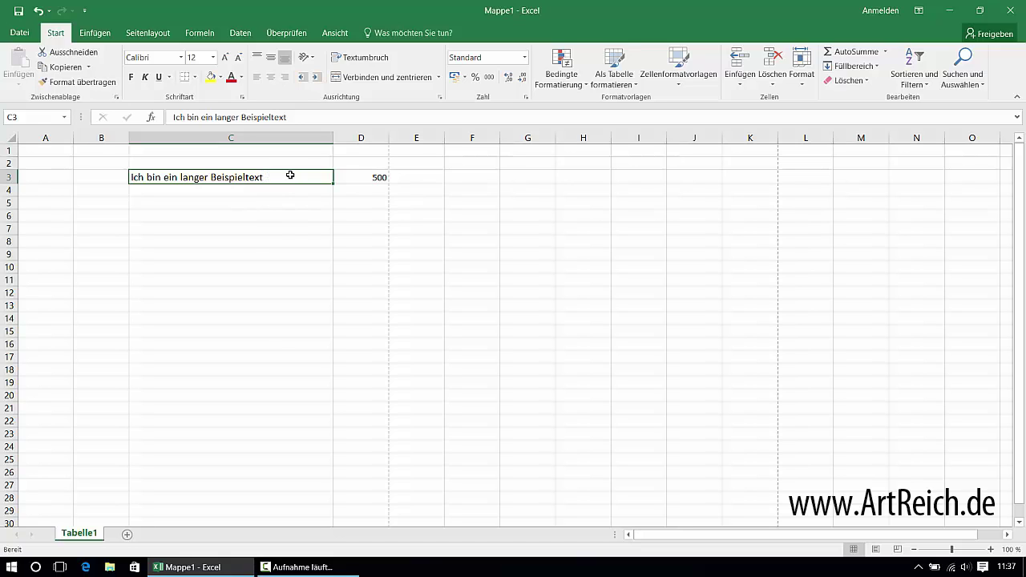
{"action": "double_click", "coordinate": [329, 138]}
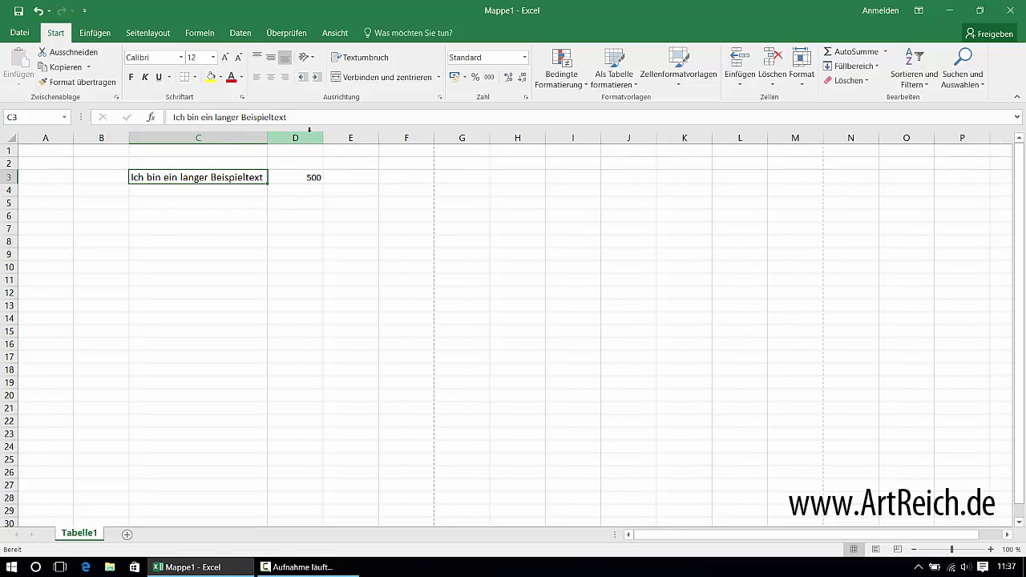
{"action": "mouse_move", "coordinate": [273, 138]}
{"action": "left_mouse_down"}
{"action": "mouse_move", "coordinate": [207, 143]}
{"action": "mouse_move", "coordinate": [242, 133]}
{"action": "left_mouse_up"}
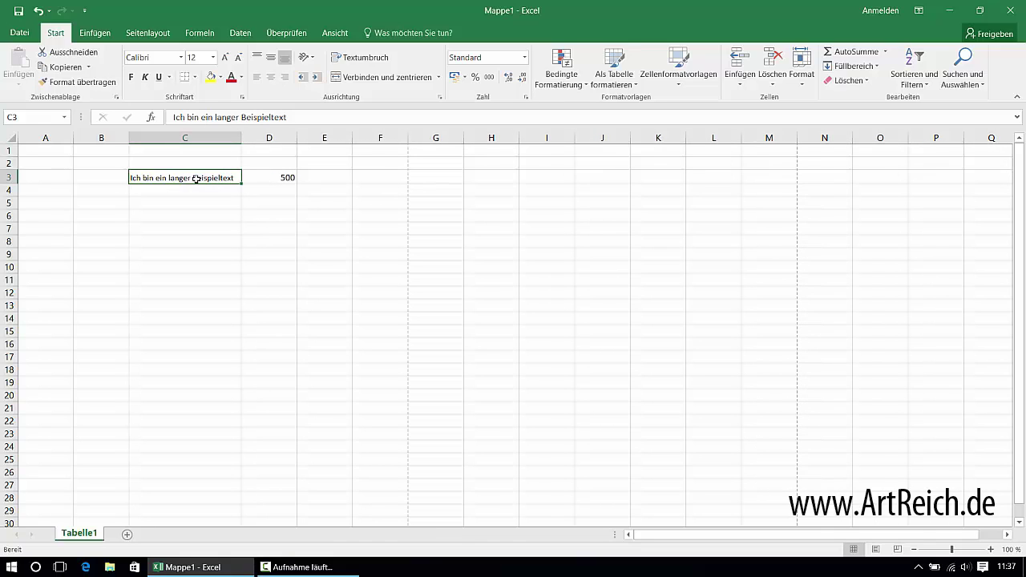
- Insert the date 08.06.2016 in C5 and 15000 in C6, then drag column C narrower
{"action": "left_click", "coordinate": [196, 206]}
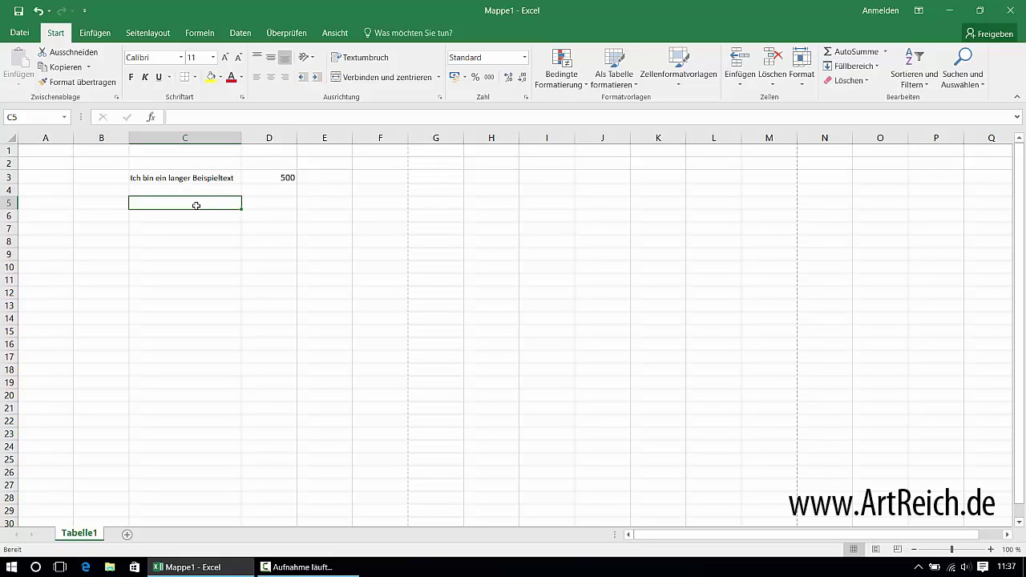
{"action": "key", "text": "ctrl+period"}
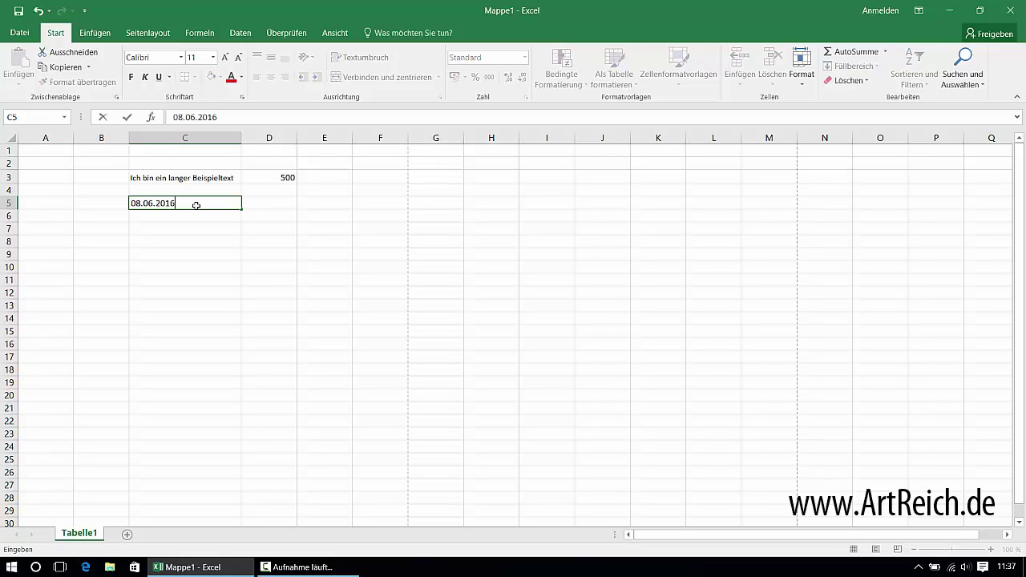
{"action": "key", "text": "Return"}
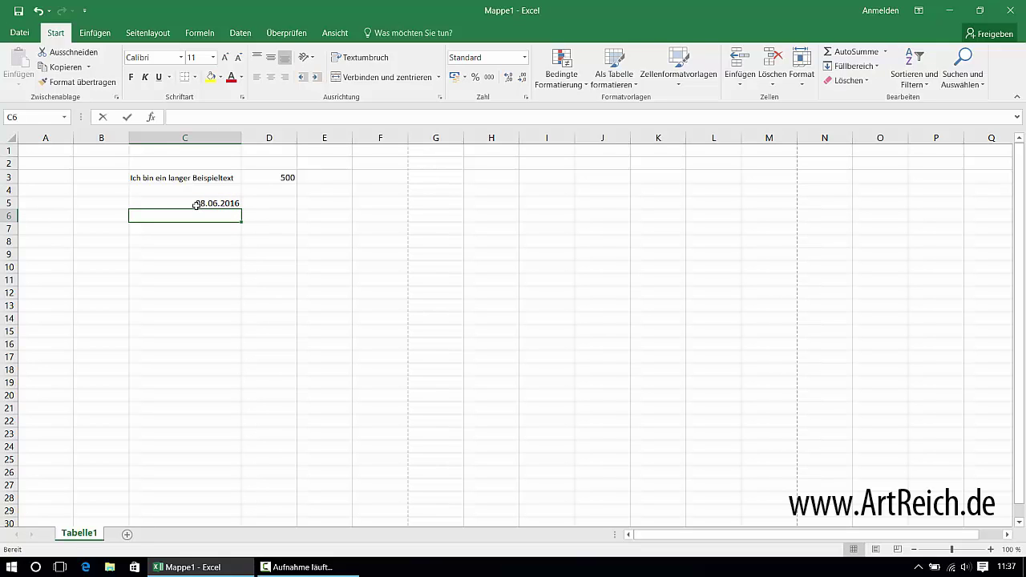
{"action": "type", "text": "15000"}
{"action": "key", "text": "Return"}
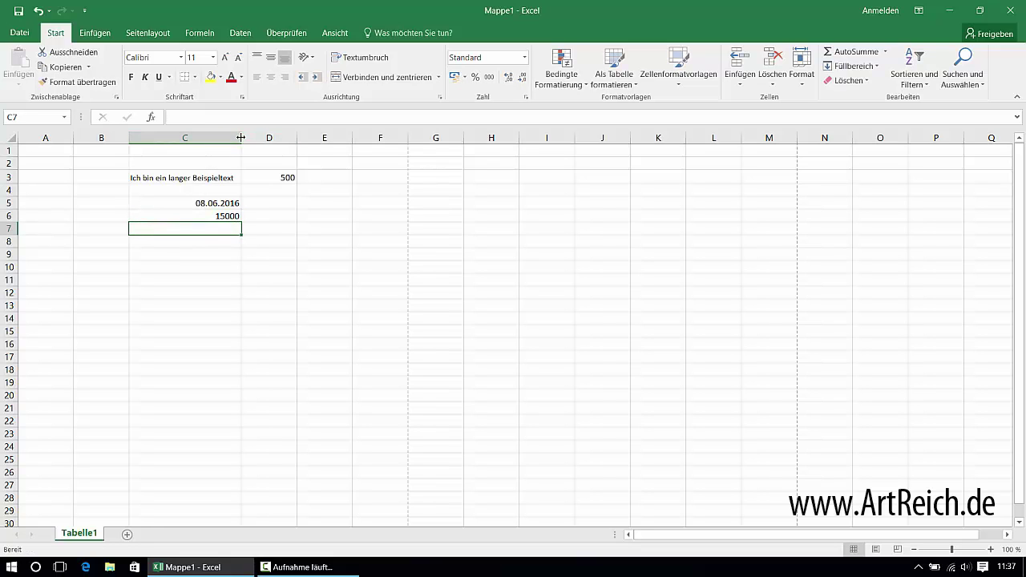
{"action": "mouse_move", "coordinate": [241, 138]}
{"action": "left_mouse_down"}
{"action": "mouse_move", "coordinate": [150, 138]}
{"action": "mouse_move", "coordinate": [199, 136]}
{"action": "left_mouse_up"}
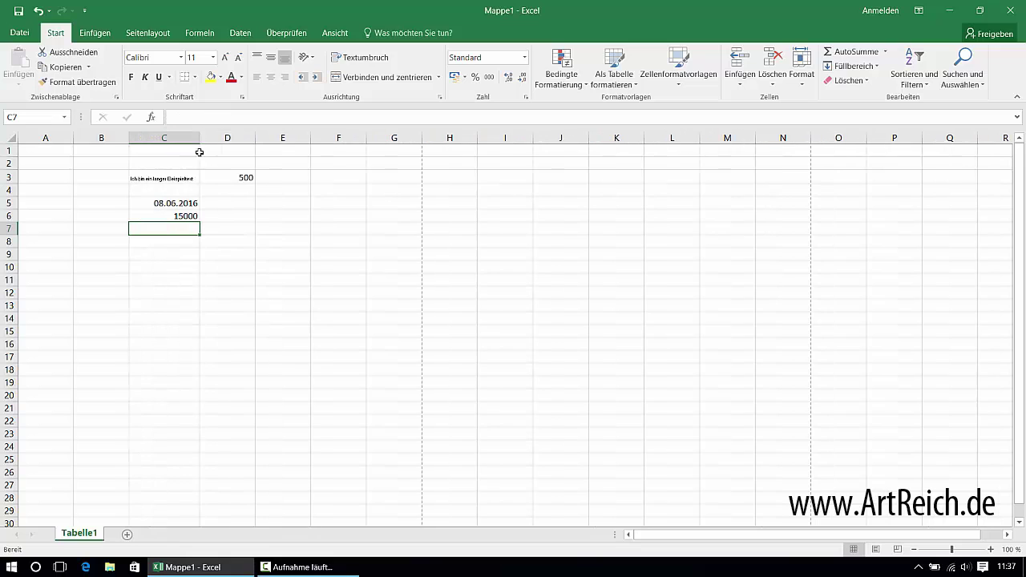
- Apply An Zellgröße anpassen to C5:C6 via Zellen formatieren, then widen column C slightly
{"action": "left_click_drag", "start_coordinate": [180, 207], "coordinate": [181, 217]}
{"action": "right_click", "coordinate": [183, 213]}
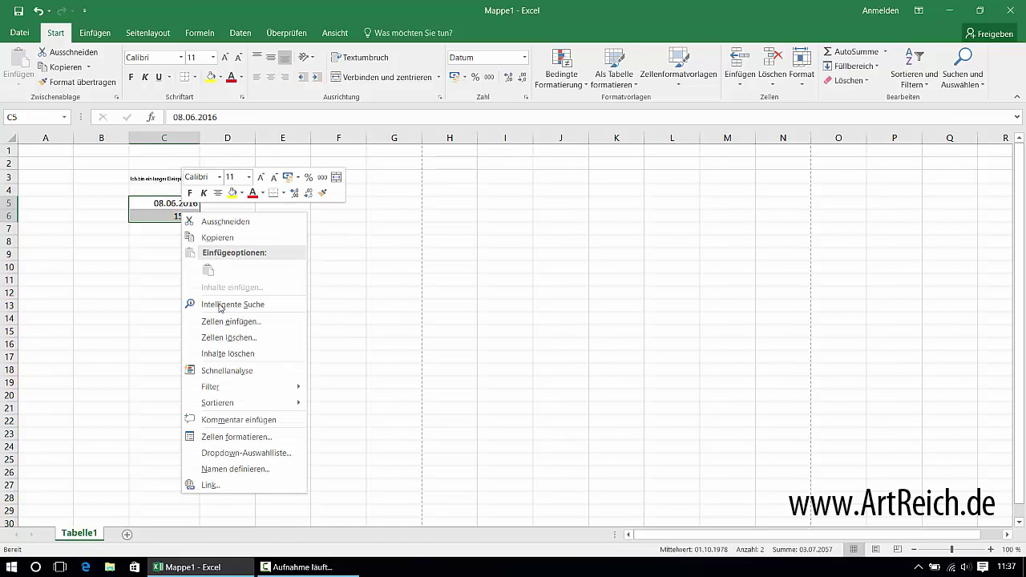
{"action": "left_click", "coordinate": [223, 438]}
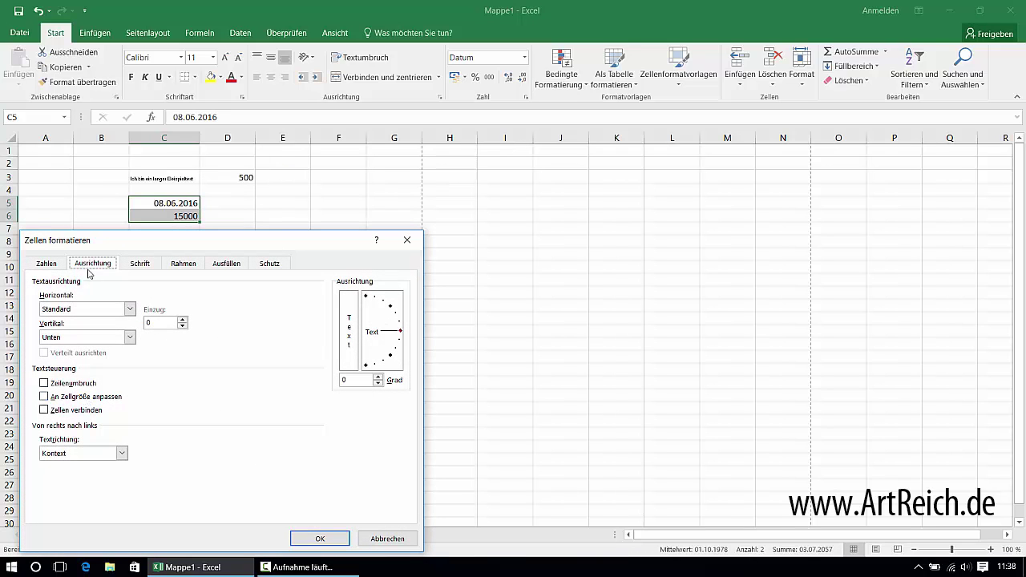
{"action": "left_click", "coordinate": [50, 397]}
{"action": "left_click", "coordinate": [319, 539]}
{"action": "mouse_move", "coordinate": [197, 138]}
{"action": "left_mouse_down"}
{"action": "mouse_move", "coordinate": [149, 140]}
{"action": "mouse_move", "coordinate": [223, 138]}
{"action": "left_mouse_up"}
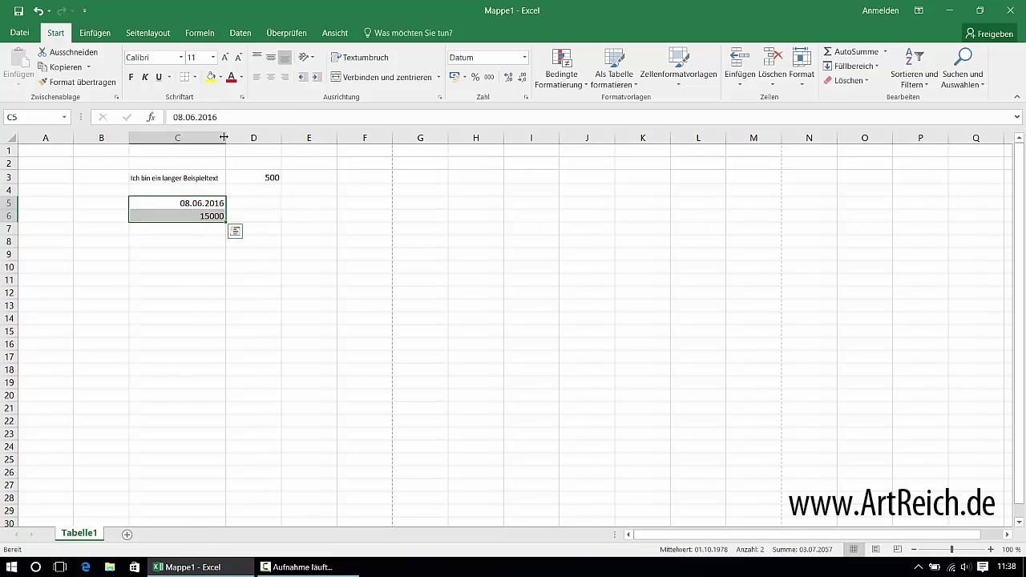
- Widen column C further so the C3 sentence, the date and 15000 show at full size
{"action": "left_click_drag", "start_coordinate": [223, 137], "coordinate": [247, 138]}
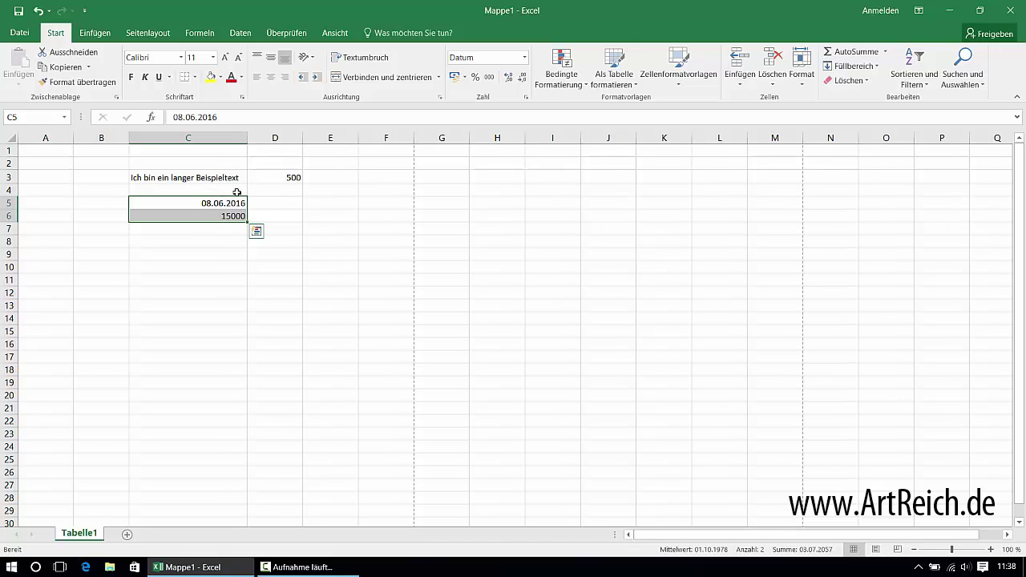